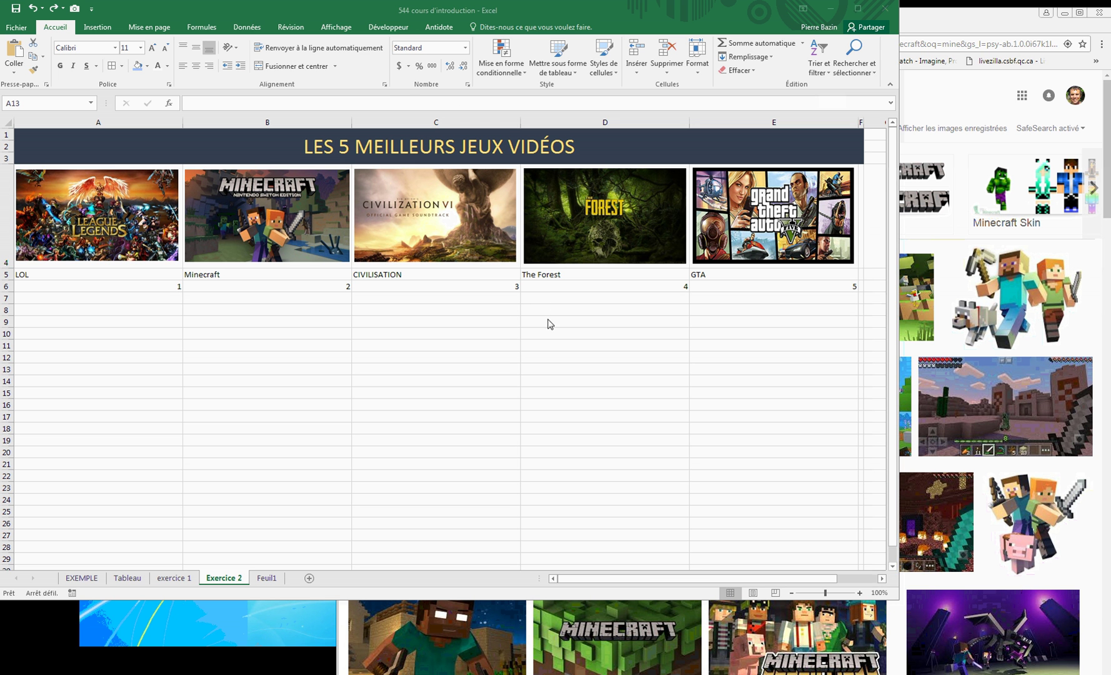
Step: Switch to the browser and look over the open Google image results for minecraft, mario bros and warcraft
left_click(954, 28)
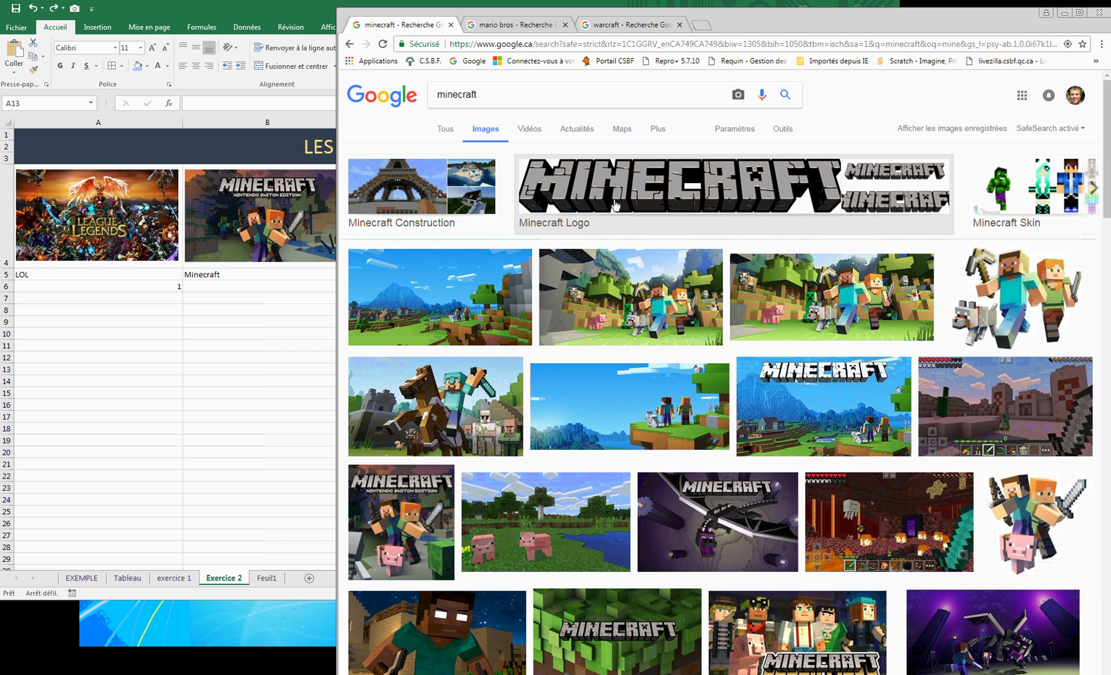
left_click(534, 26)
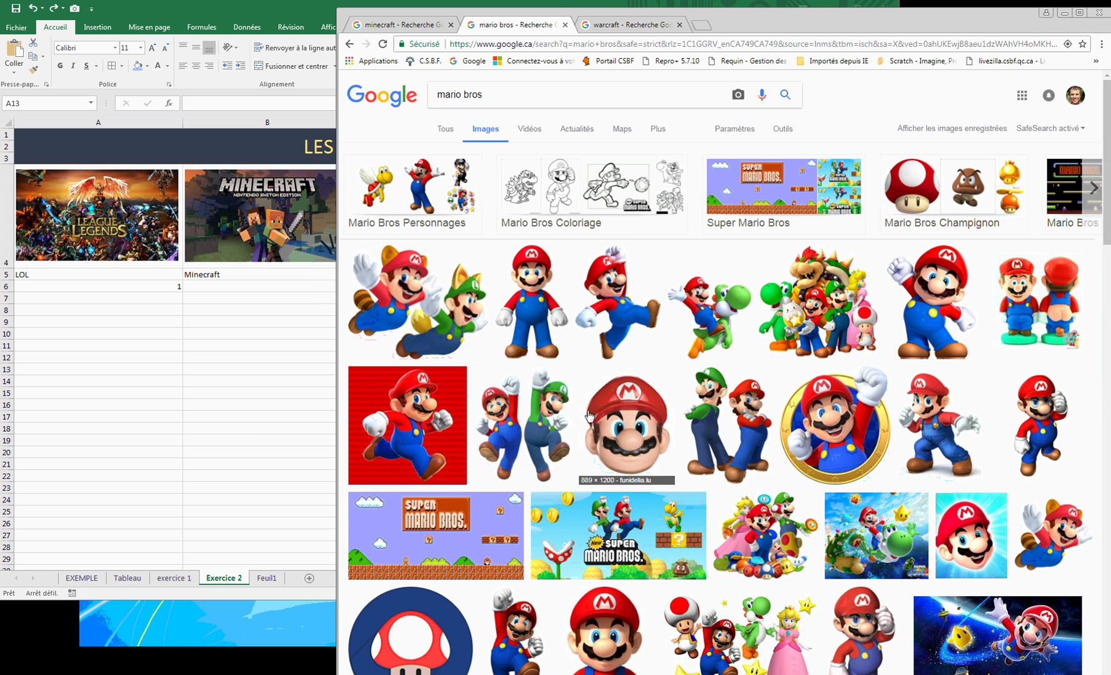
left_click(633, 26)
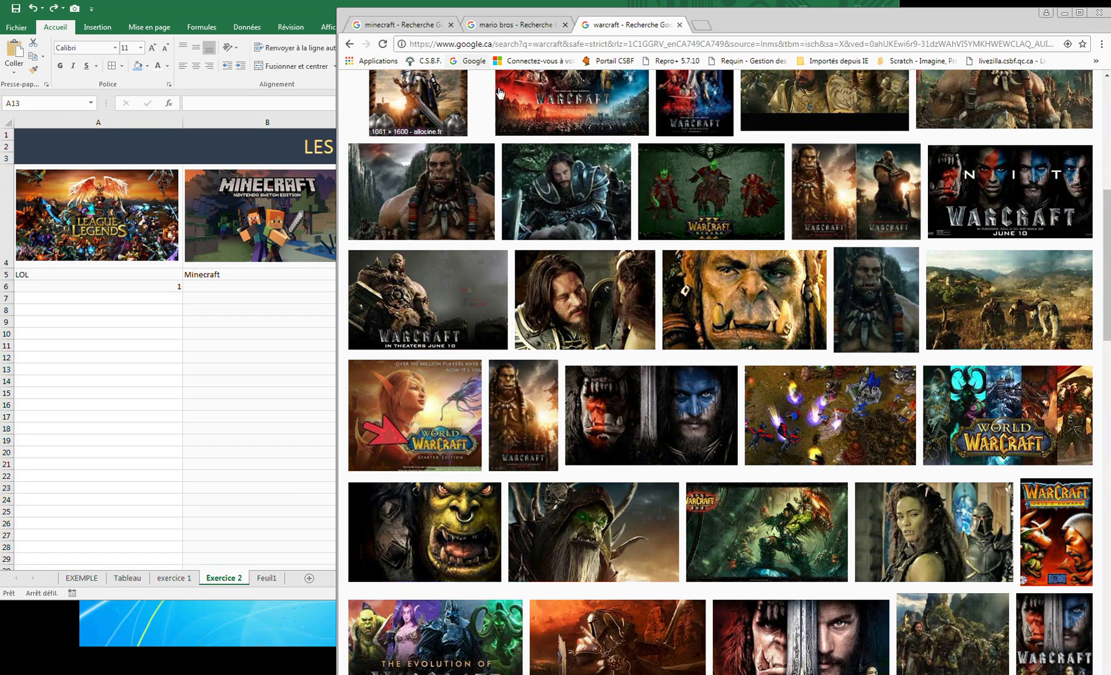
left_click(420, 26)
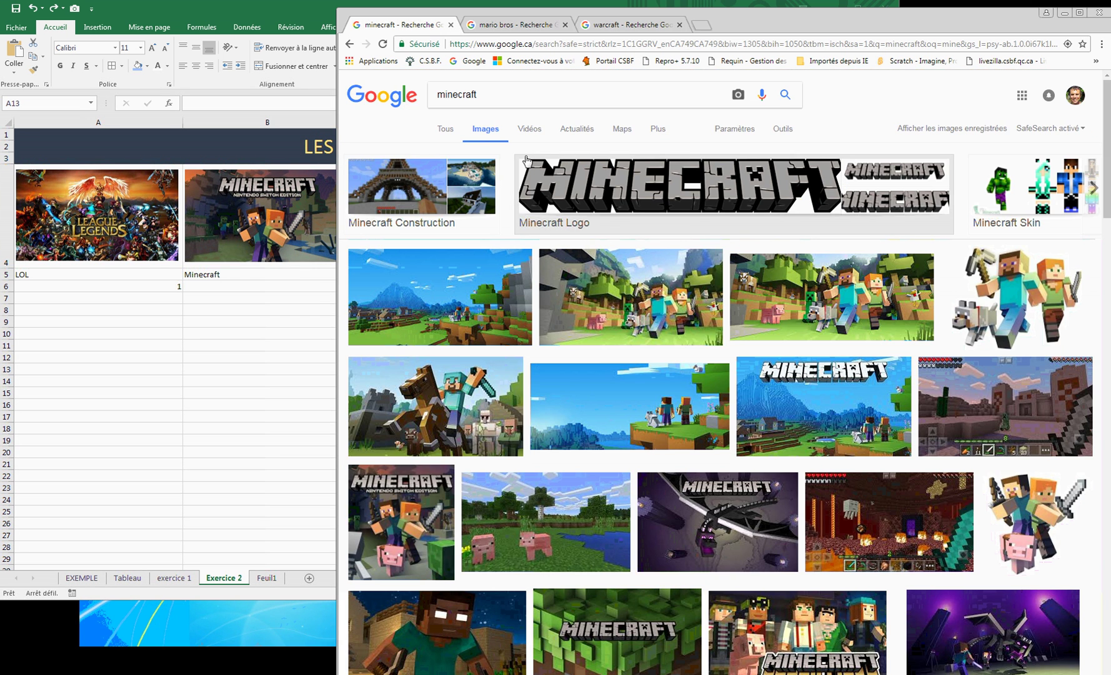
Step: Return to Excel and, on the Feuil1 sheet, merge and centre B1:G3 and fill it with light blue
left_click(206, 367)
left_click(266, 578)
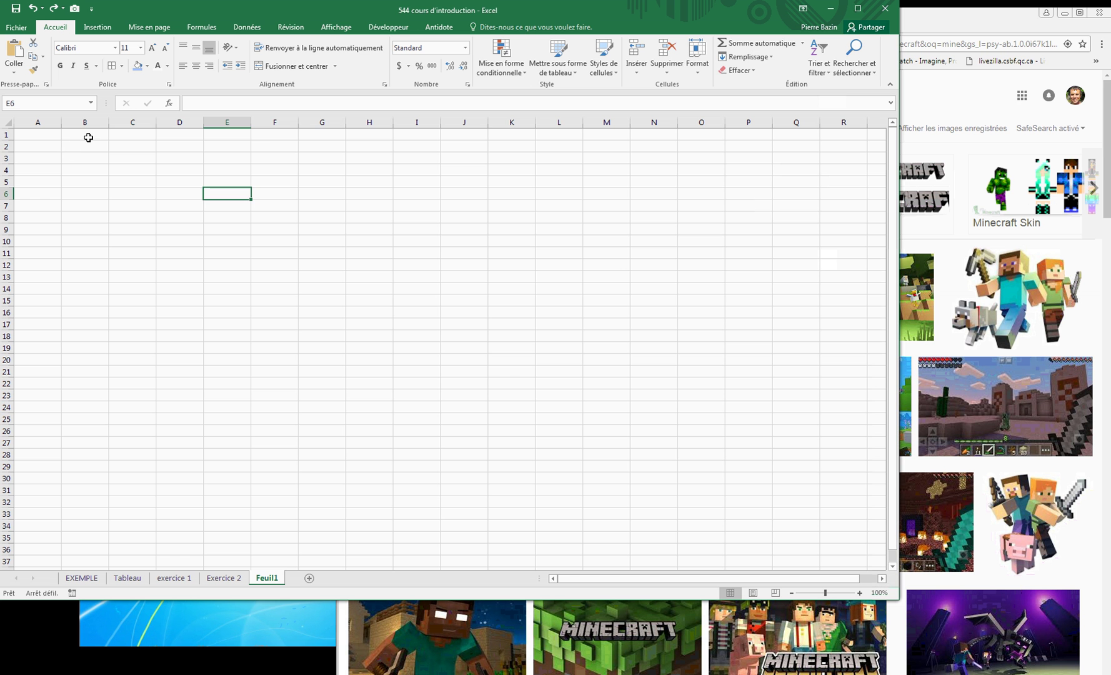
left_click_drag(89, 136, 329, 162)
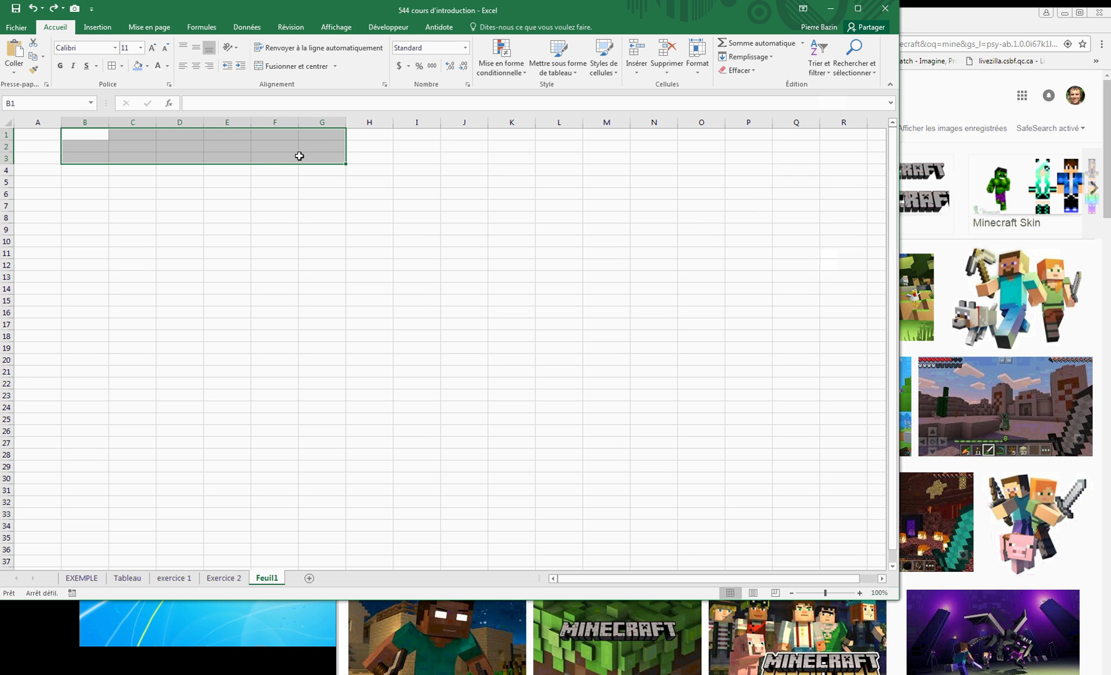
left_click(298, 66)
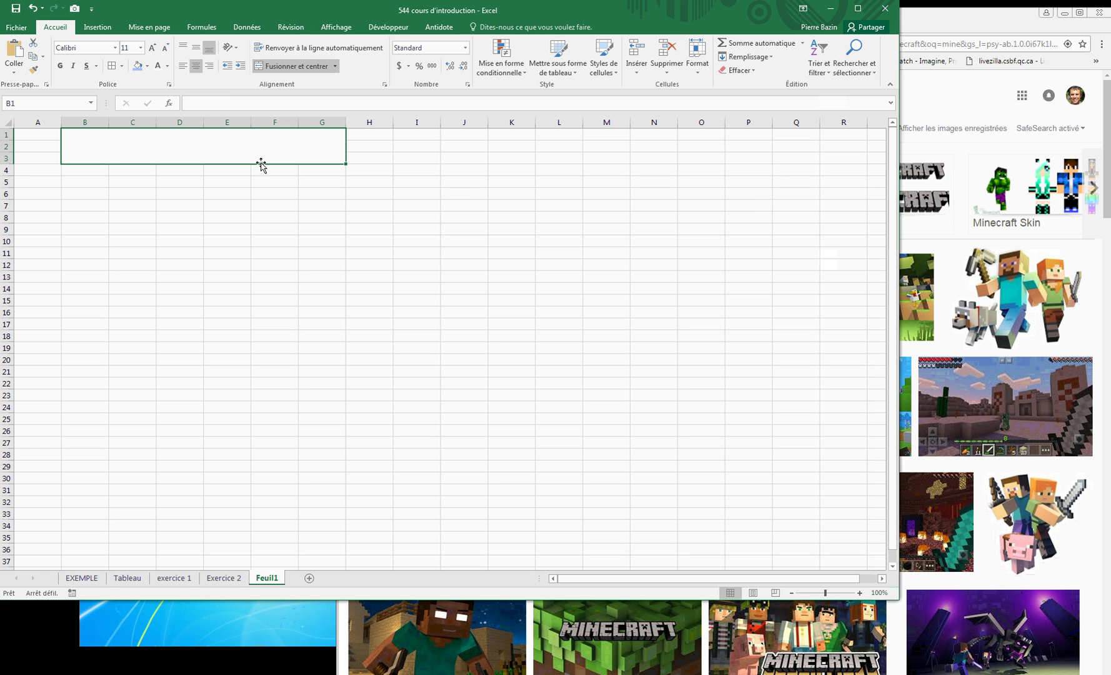
left_click(148, 66)
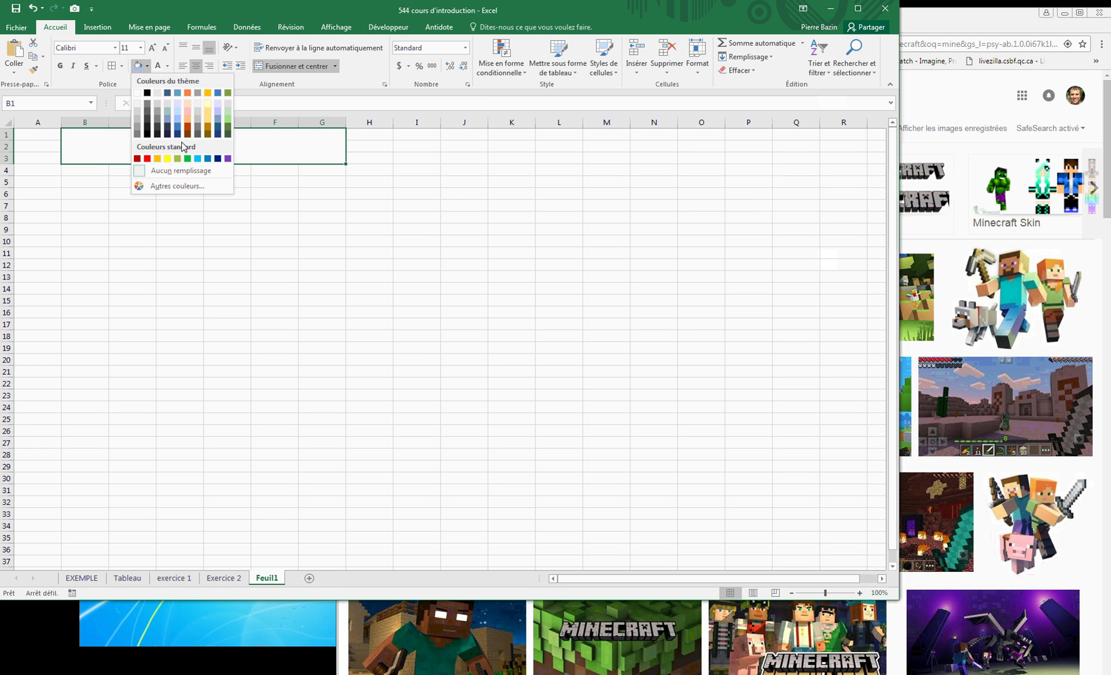
left_click(217, 116)
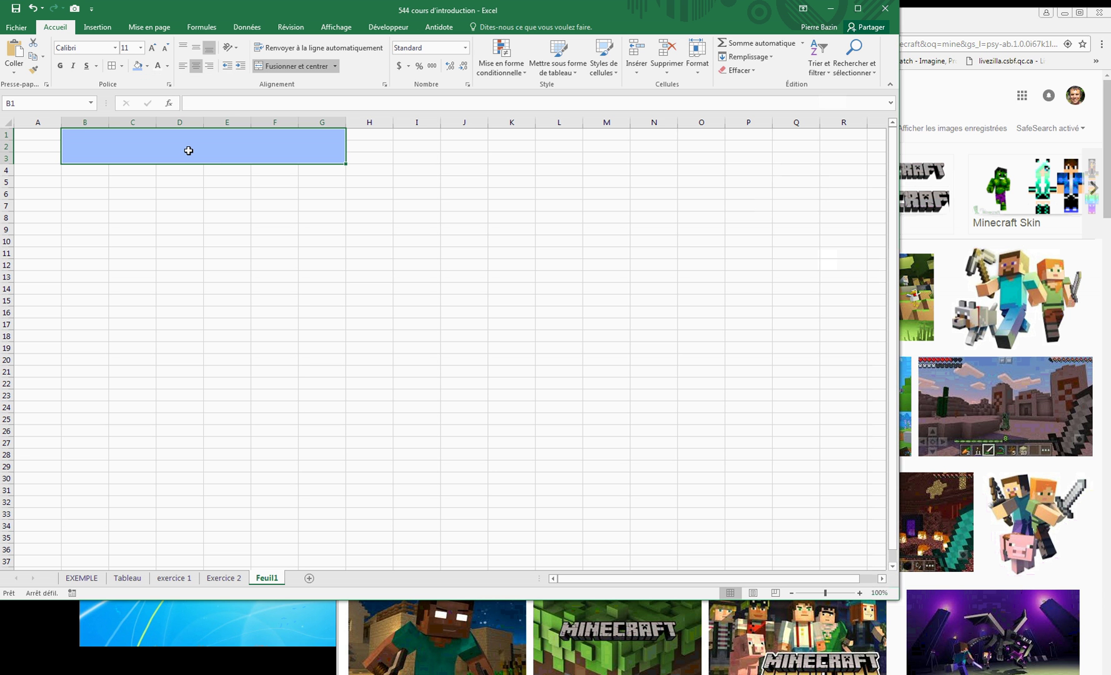
Step: Enter the title "Les 5 meilleurs jeux" in the merged cell and set its font size to 24
type("Les 5")
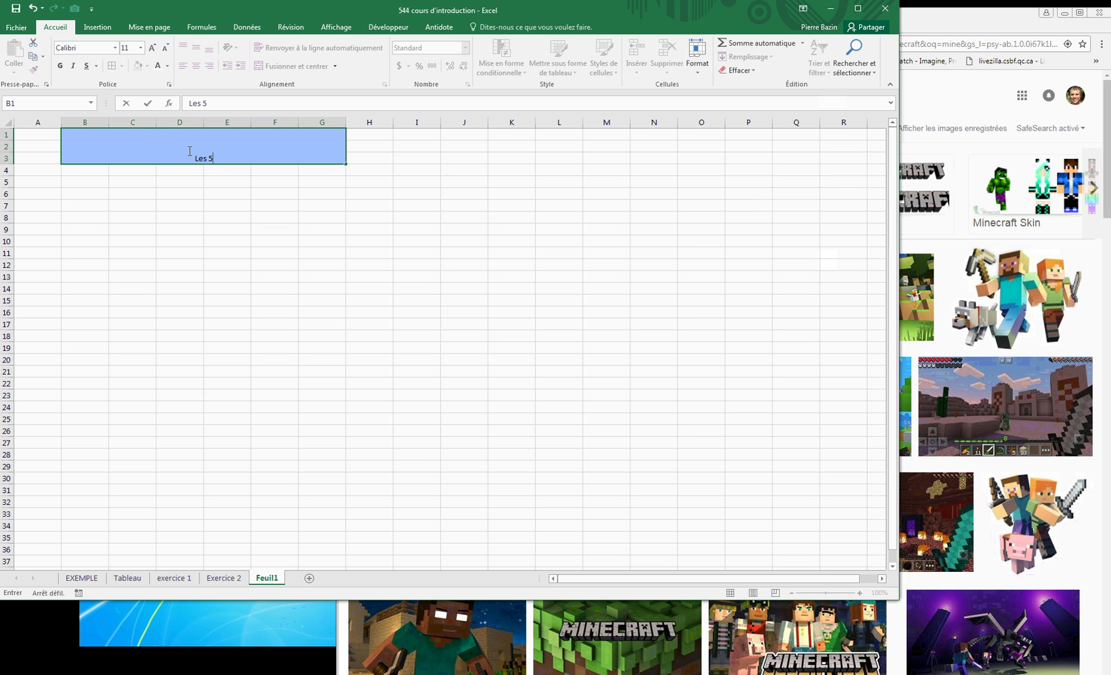
type(" meir")
key("BackSpace")
type("lleurs jeux")
left_click(141, 48)
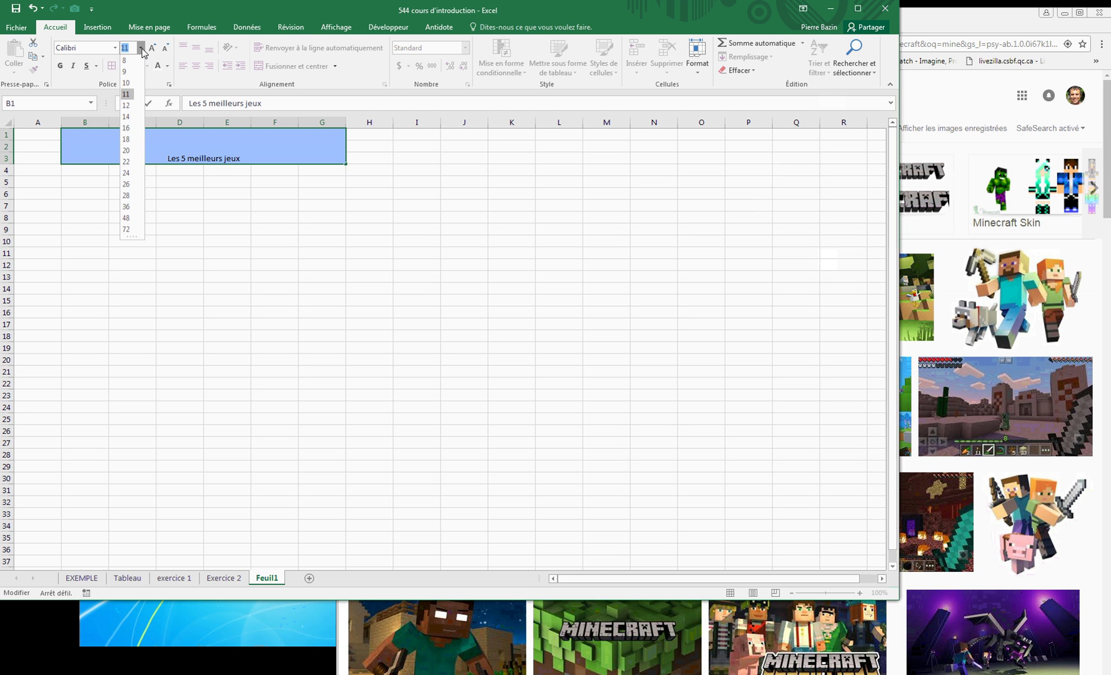
left_click(127, 174)
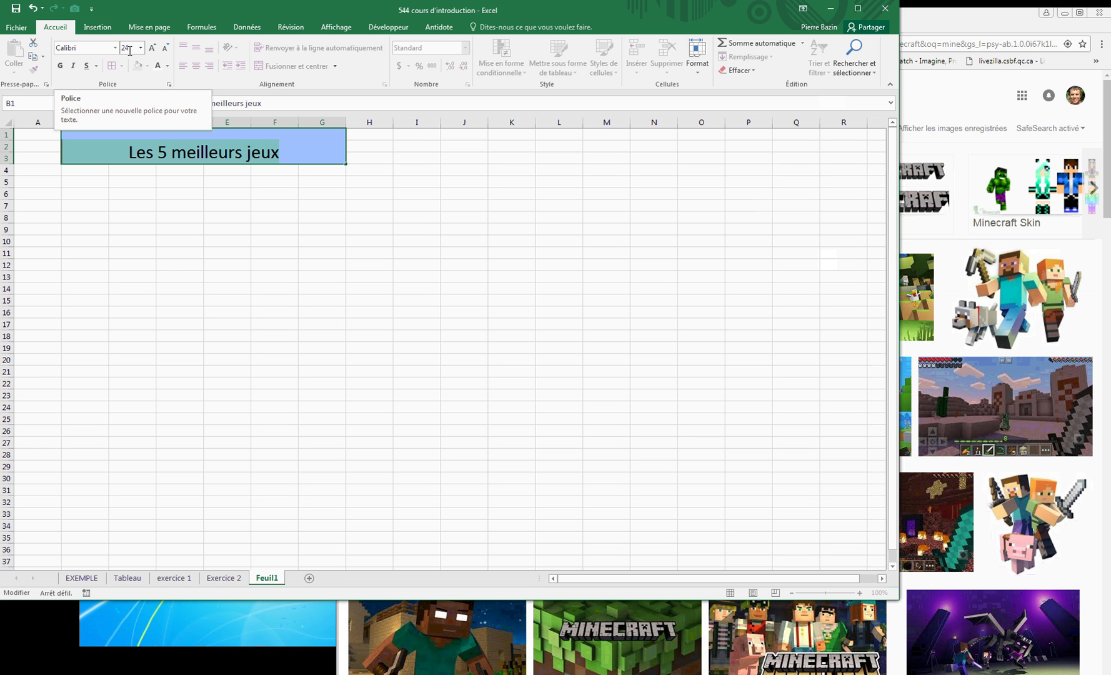
left_click(185, 227)
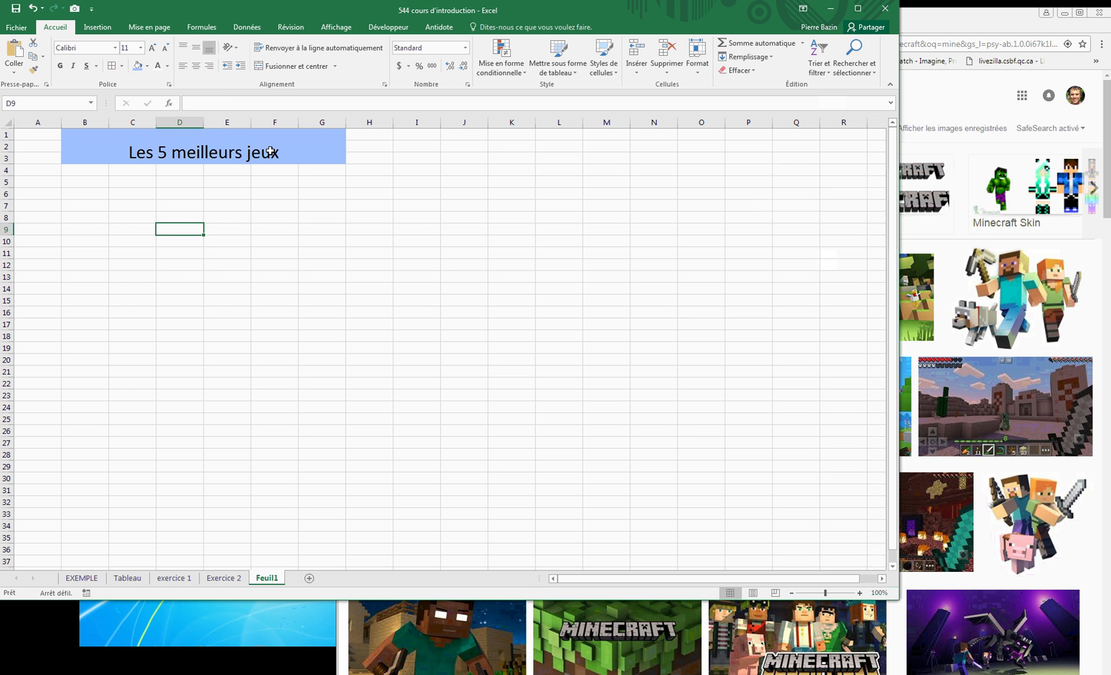
Step: Set the width of column B to 40
left_click(86, 122)
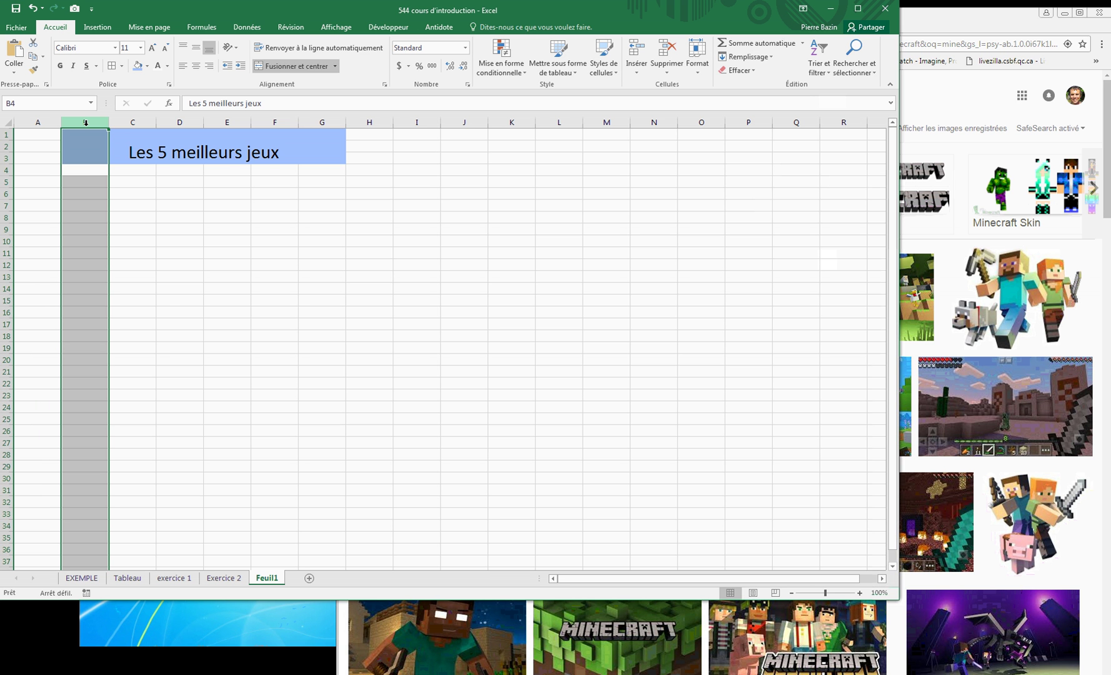
right_click(86, 123)
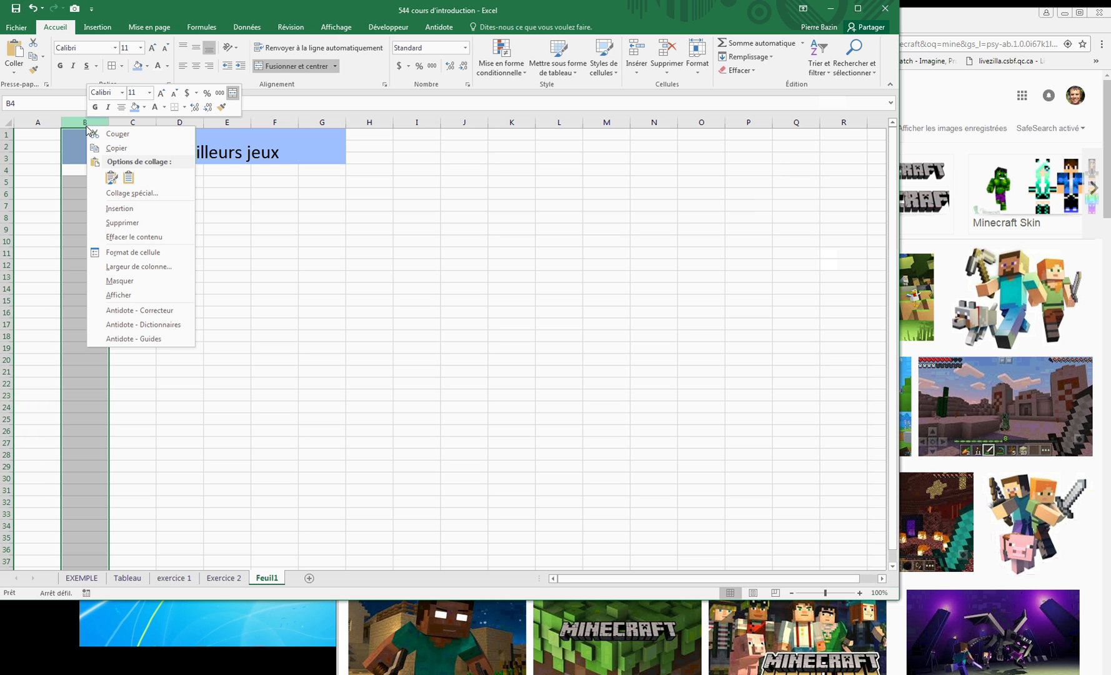
left_click(130, 267)
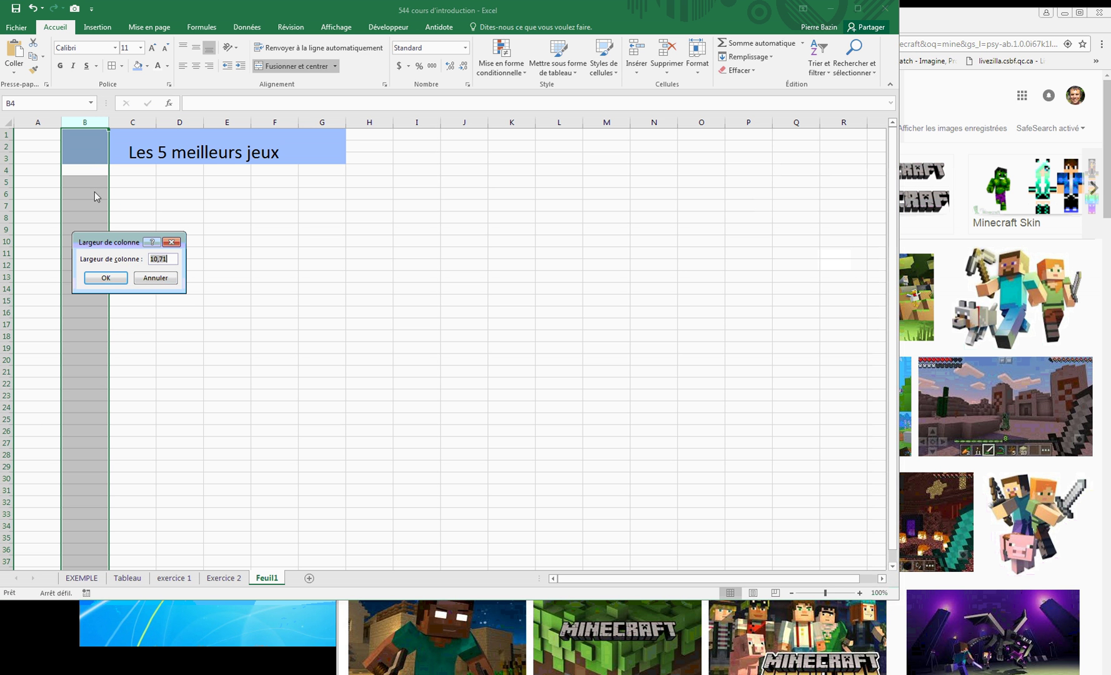
type("40")
left_click(103, 278)
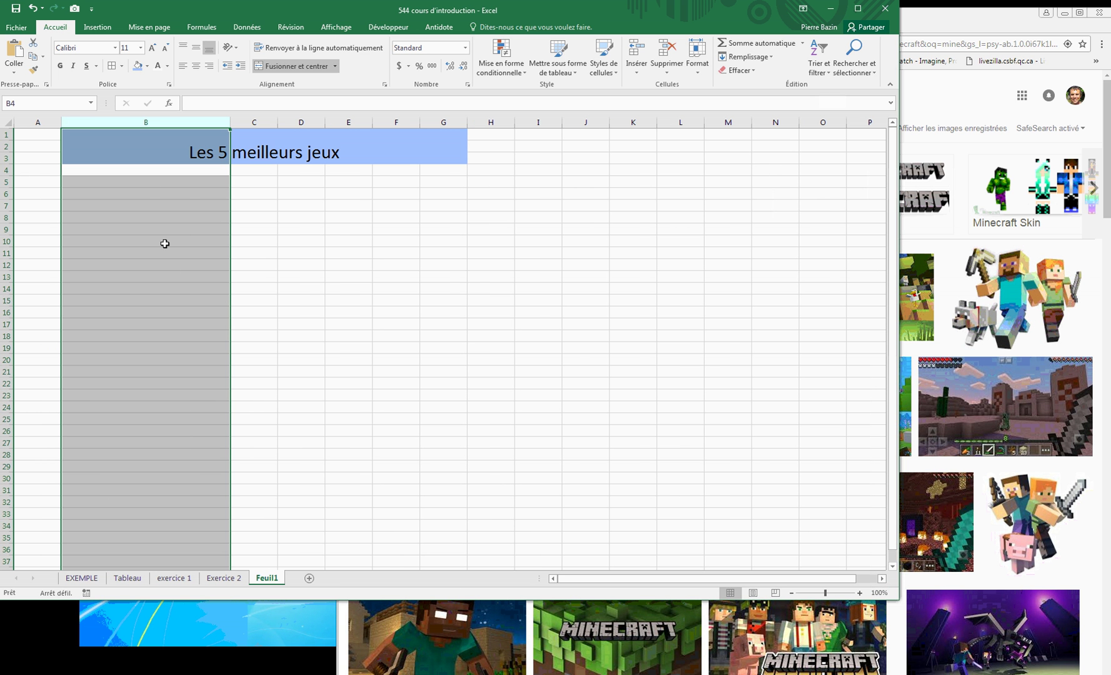
Step: Set the width of columns C to F to 40 and make row 4 about ten times taller
left_click(251, 121)
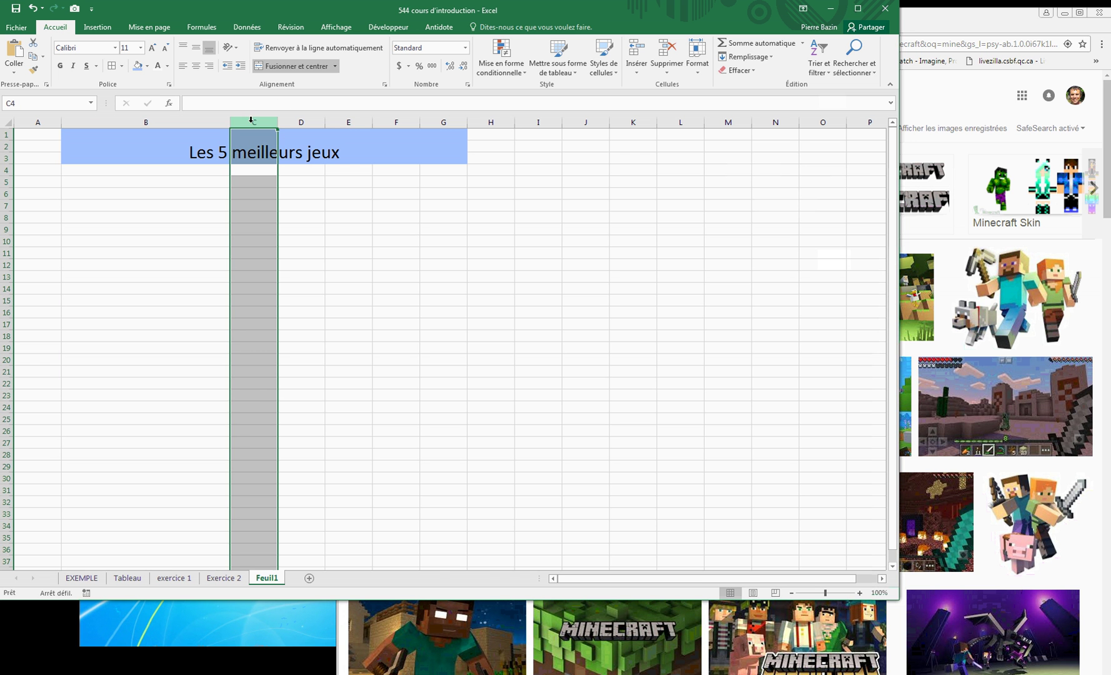
left_click_drag(251, 121, 398, 122)
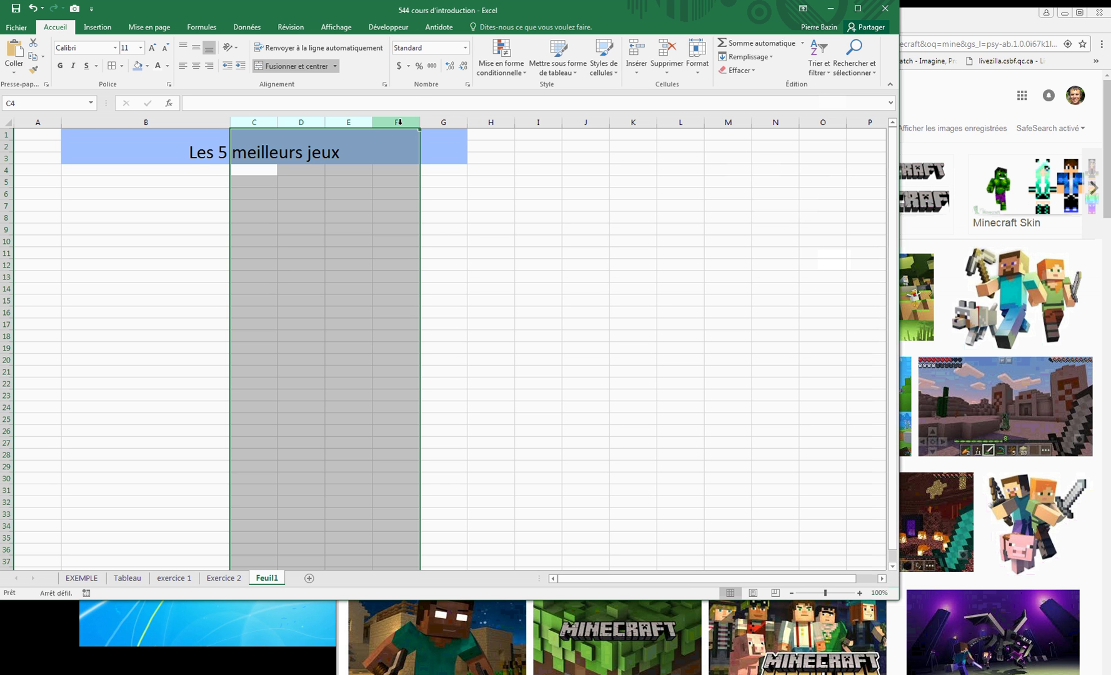
right_click(267, 128)
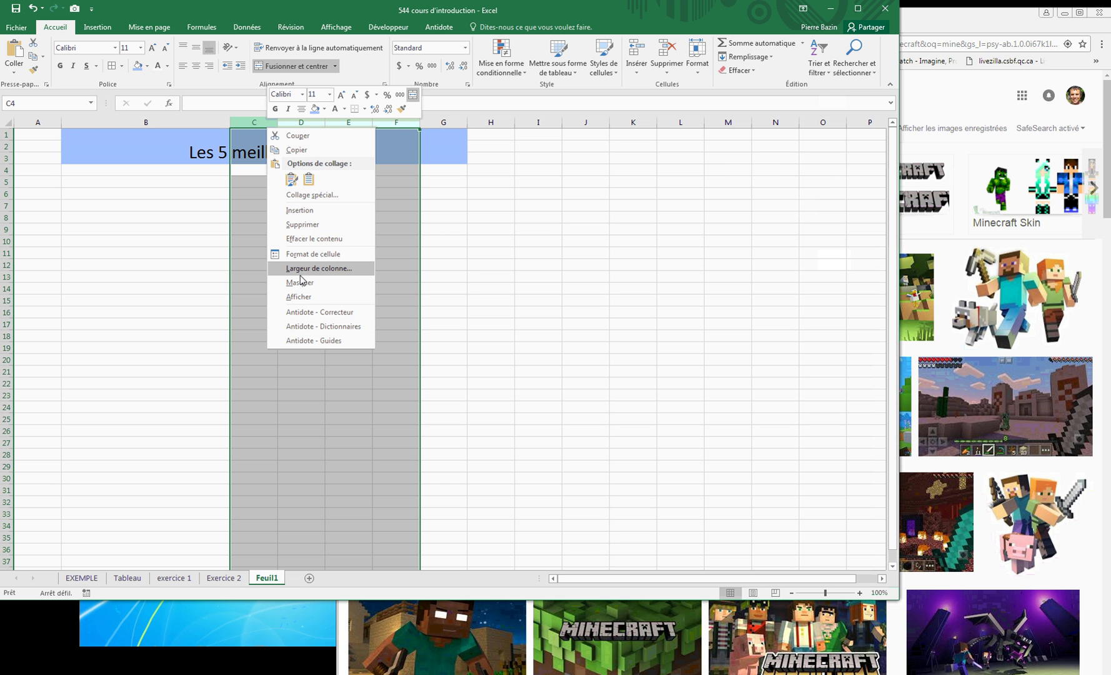
left_click(306, 268)
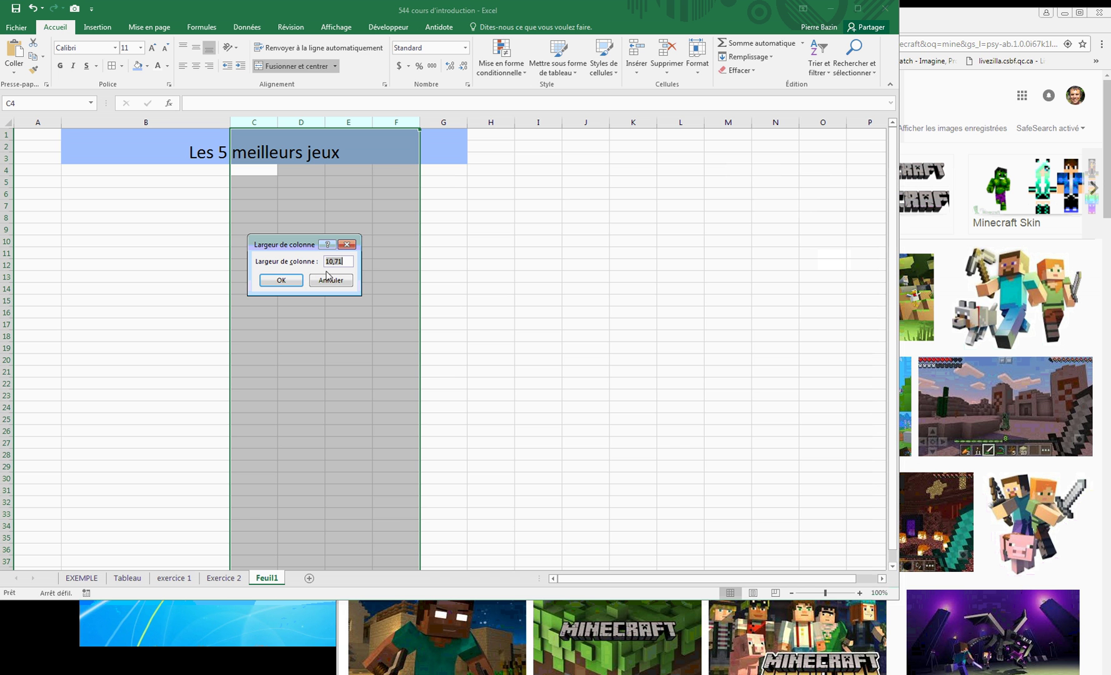
left_click(278, 278)
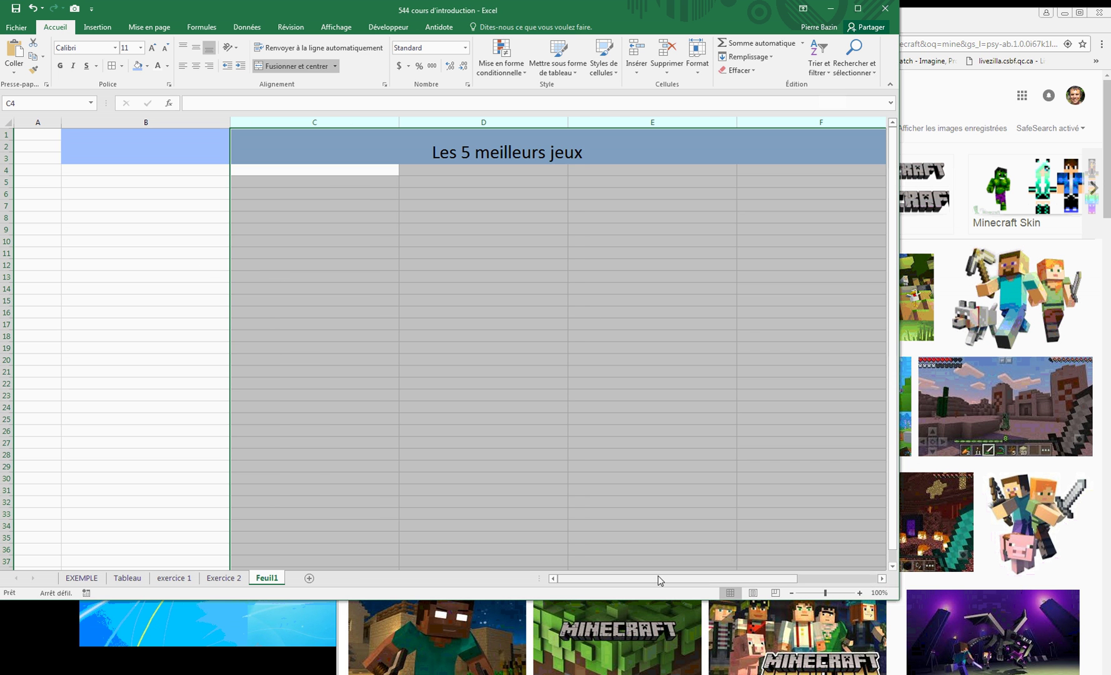
left_click(222, 325)
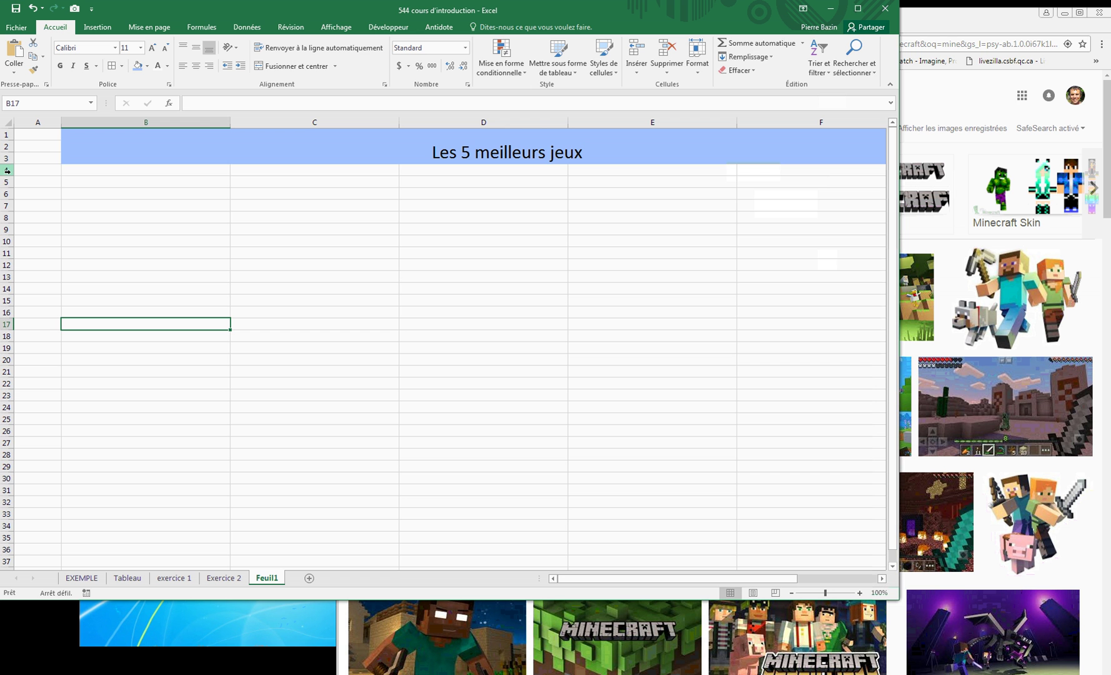
left_click_drag(7, 164, 9, 285)
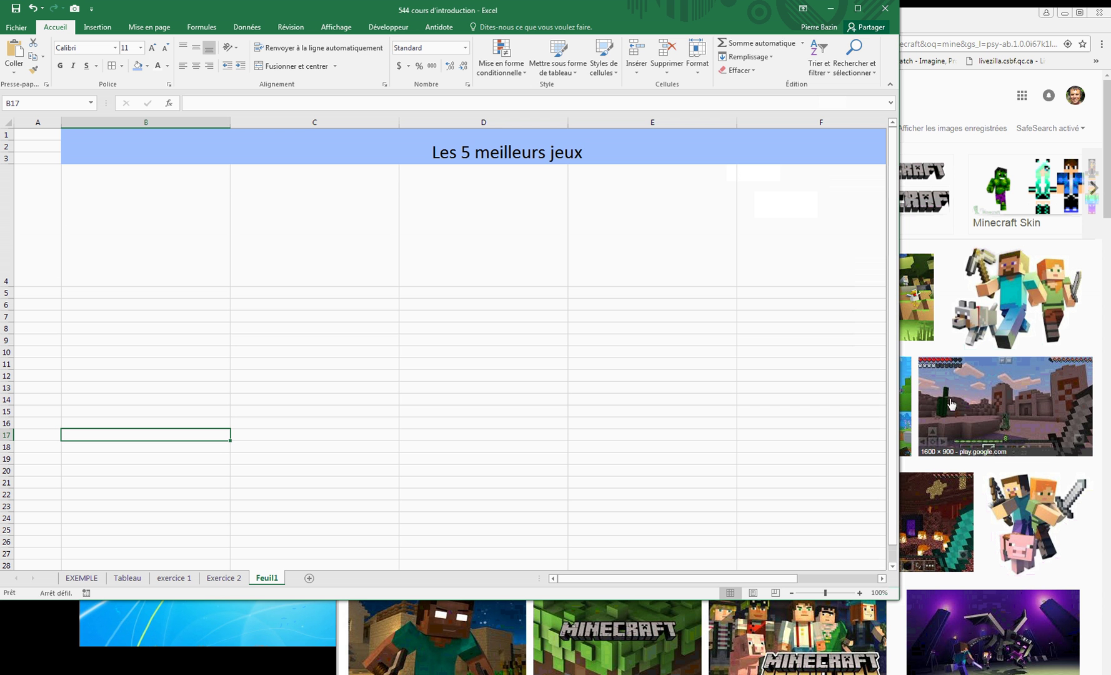
Step: Bring the image of two Minecraft characters with a pig from the browser's minecraft results into the Feuil1 sheet
left_click(1085, 551)
left_click(1085, 551)
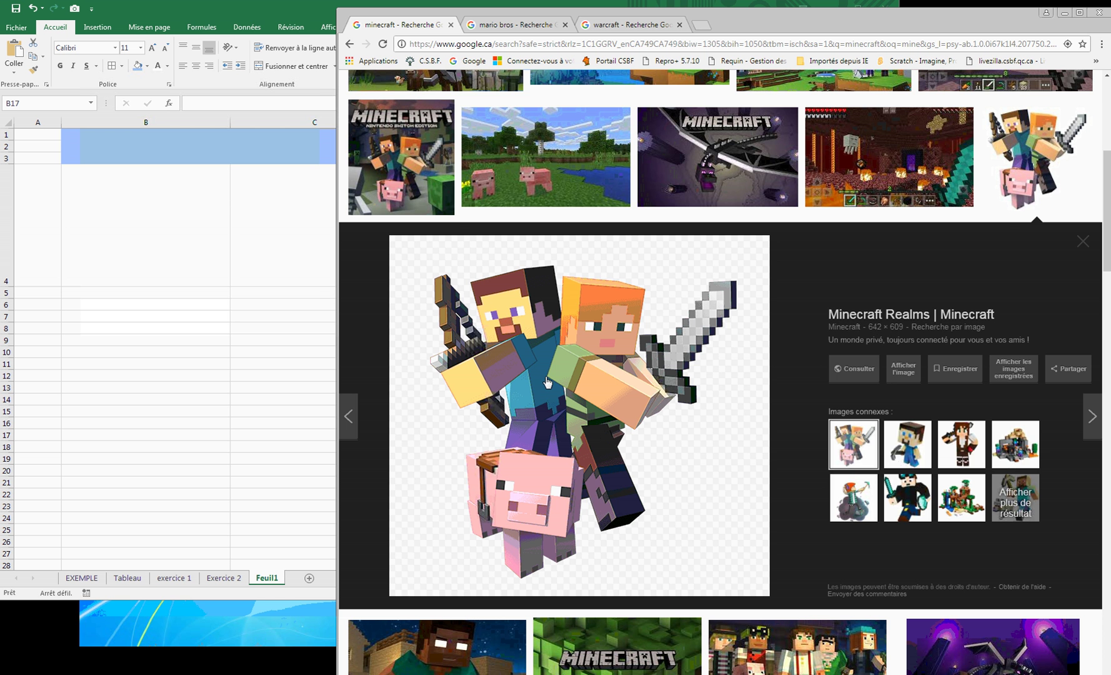
left_click_drag(548, 382, 244, 299)
left_click(250, 432)
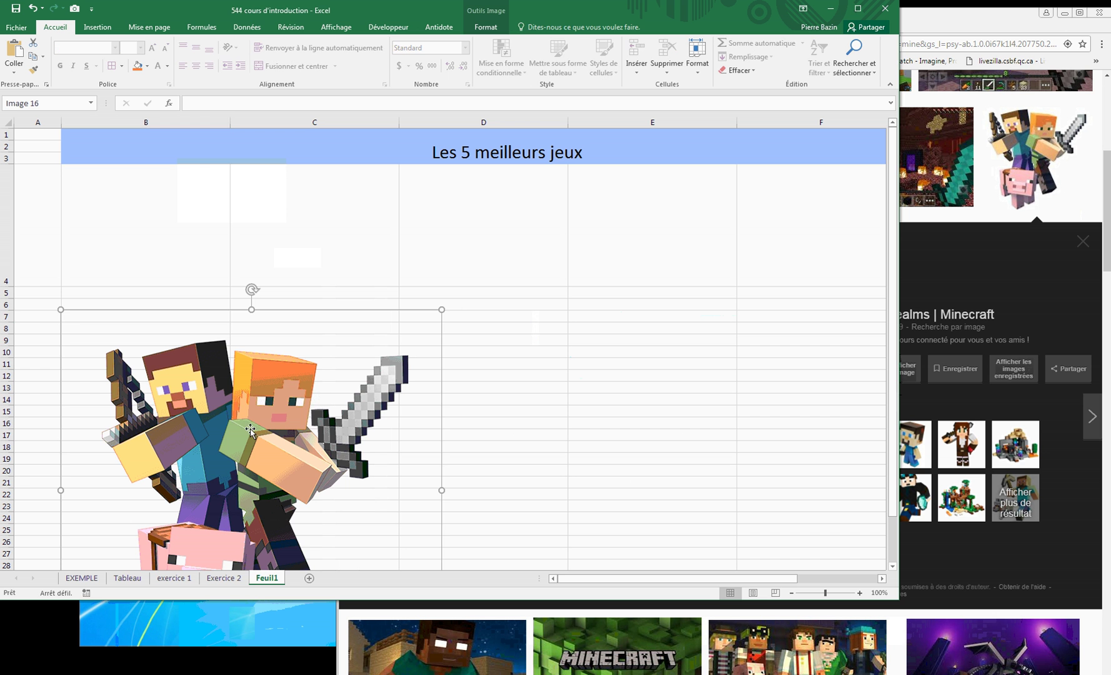
Step: Shrink the Minecraft image and move it so that it fits in cell B4
left_click_drag(58, 309, 193, 427)
left_click_drag(275, 503, 135, 223)
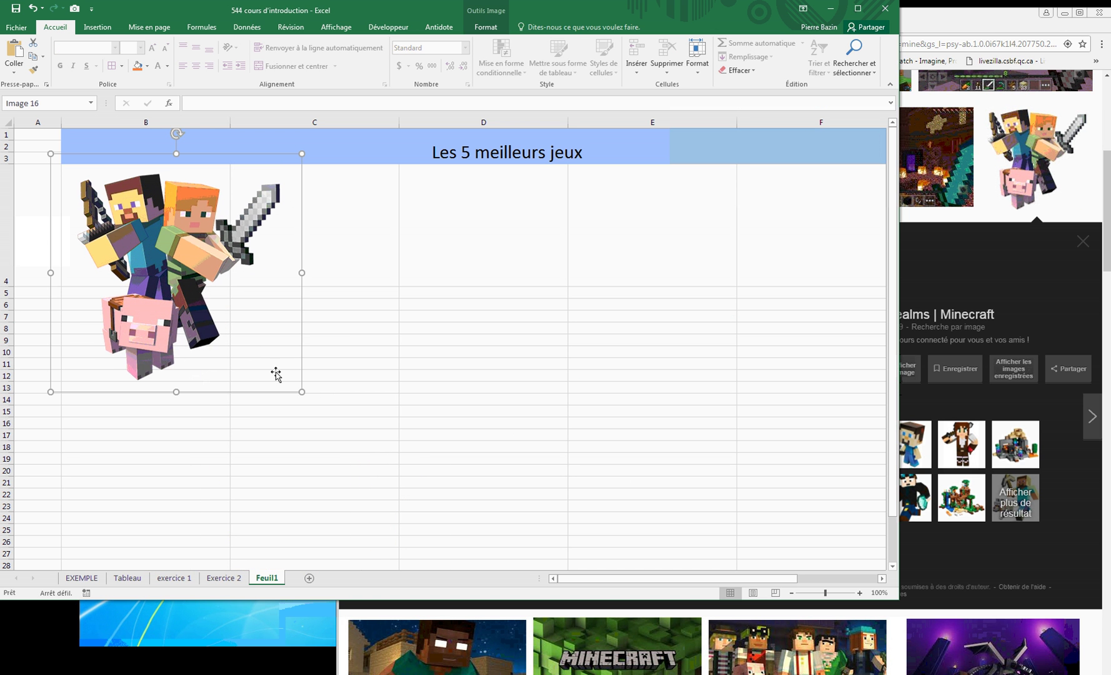
left_click_drag(300, 389, 222, 258)
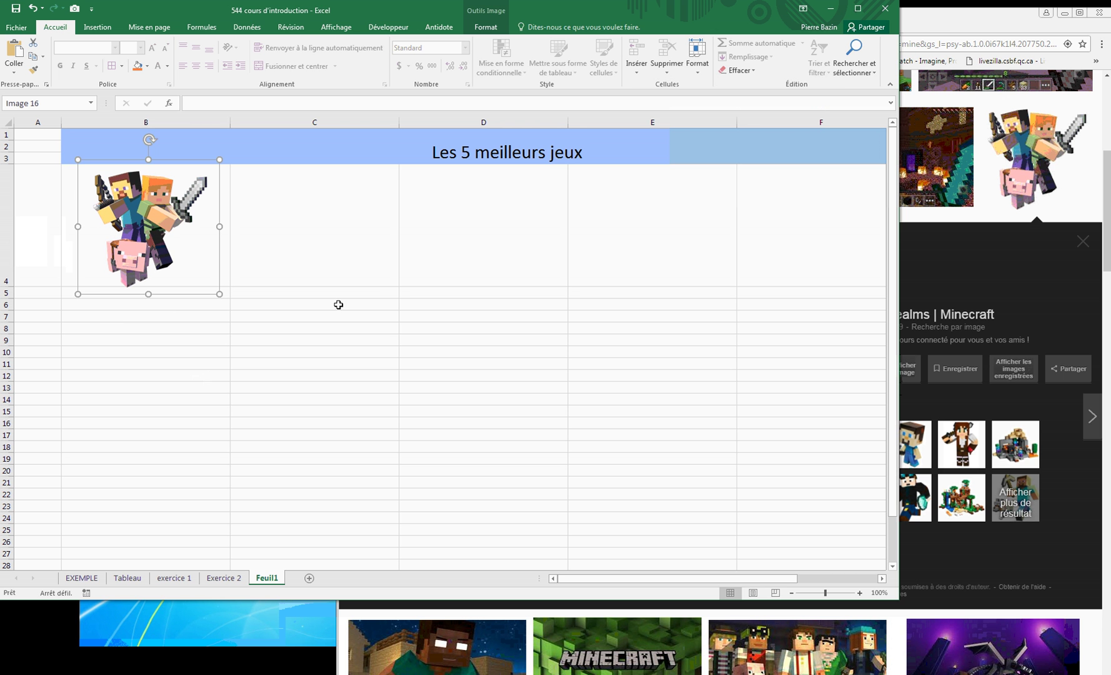
left_click(244, 375)
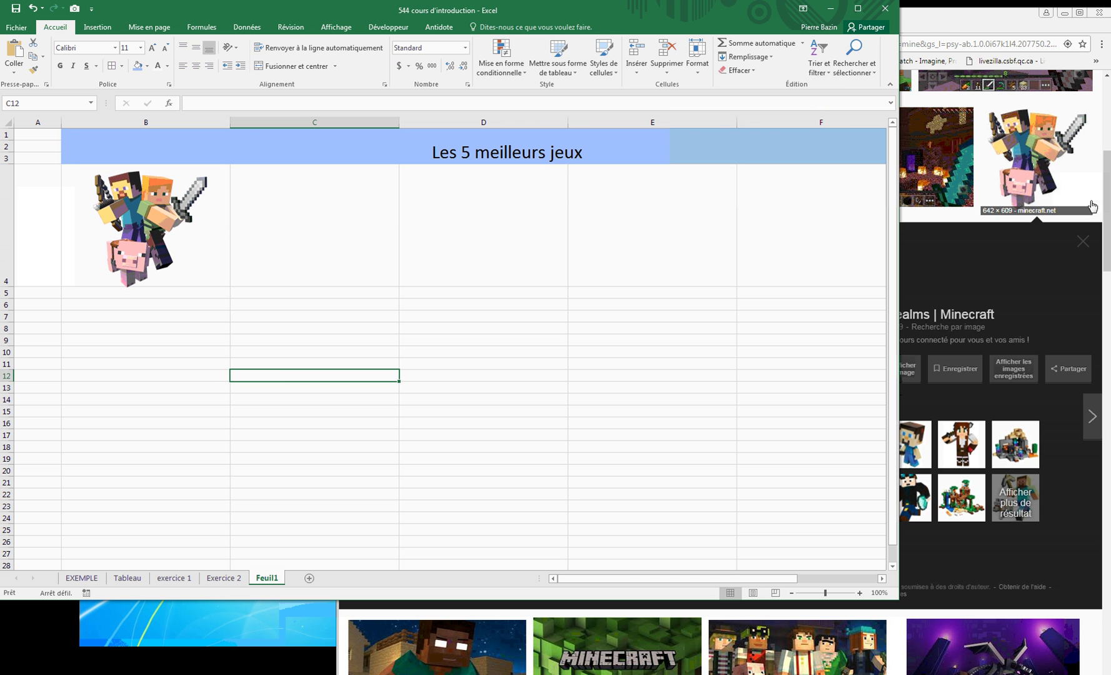
Step: Try to bring the standing Mario image from the browser's mario bros results into cell C4
left_click(1083, 241)
left_click(539, 32)
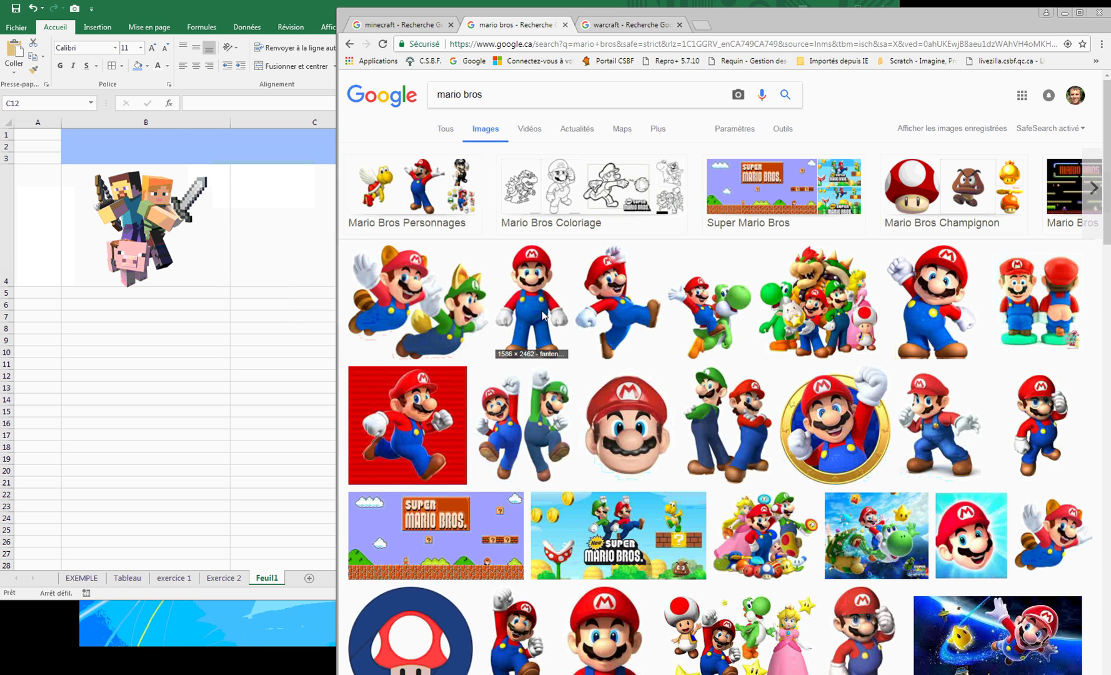
left_click_drag(542, 315, 288, 254)
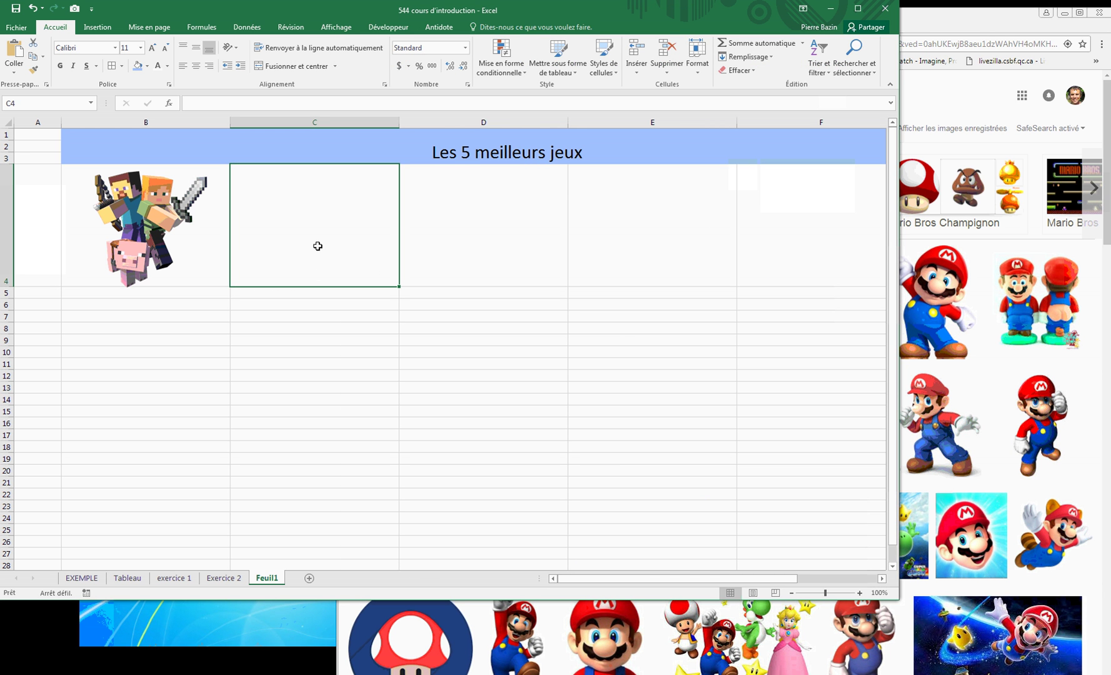
left_click(320, 351)
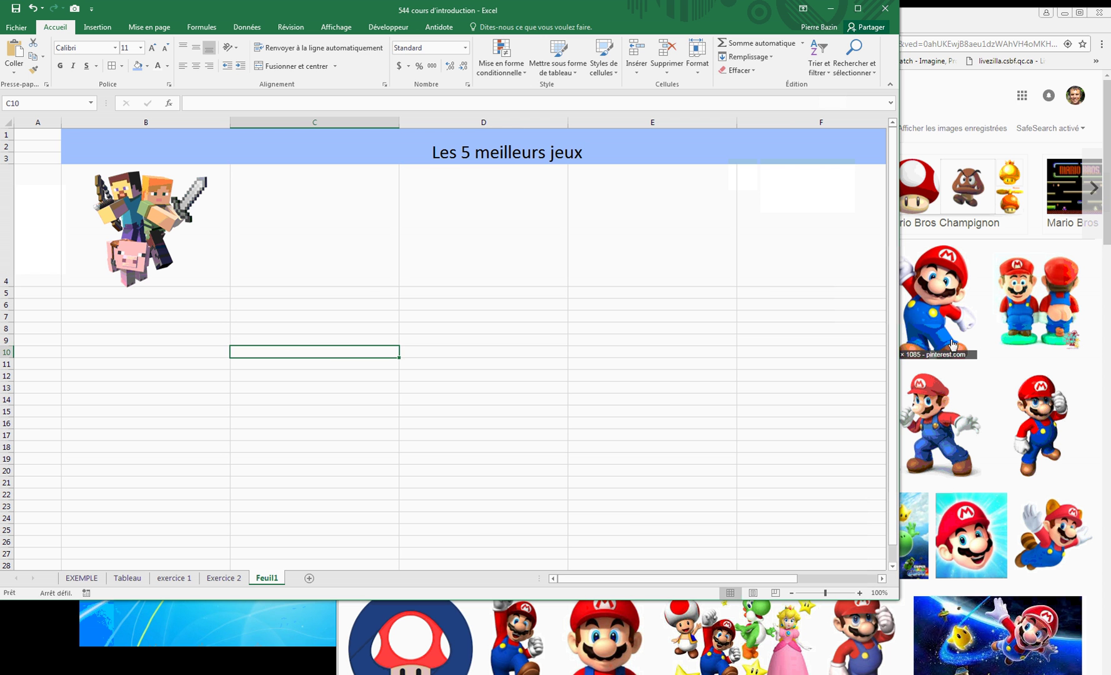
Step: Insert the image of Mario in a yellow helmet from the mario bros results into C4 and shrink it to fit
left_click(1108, 344)
scroll(392, 267, "down", 6)
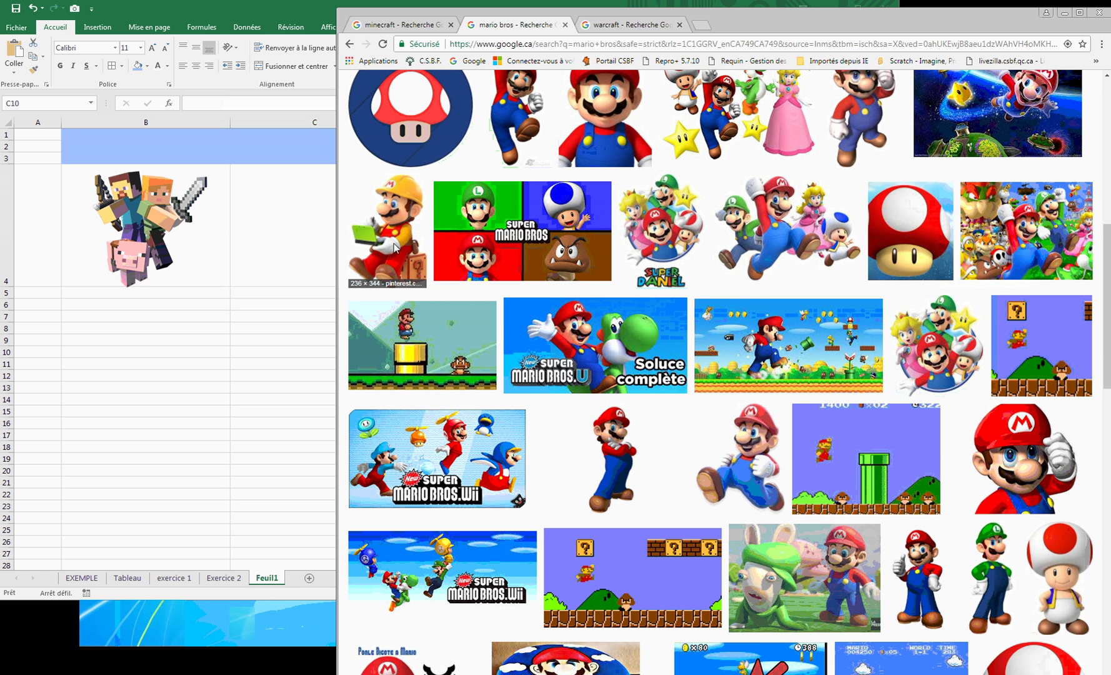
left_click_drag(393, 247, 292, 238)
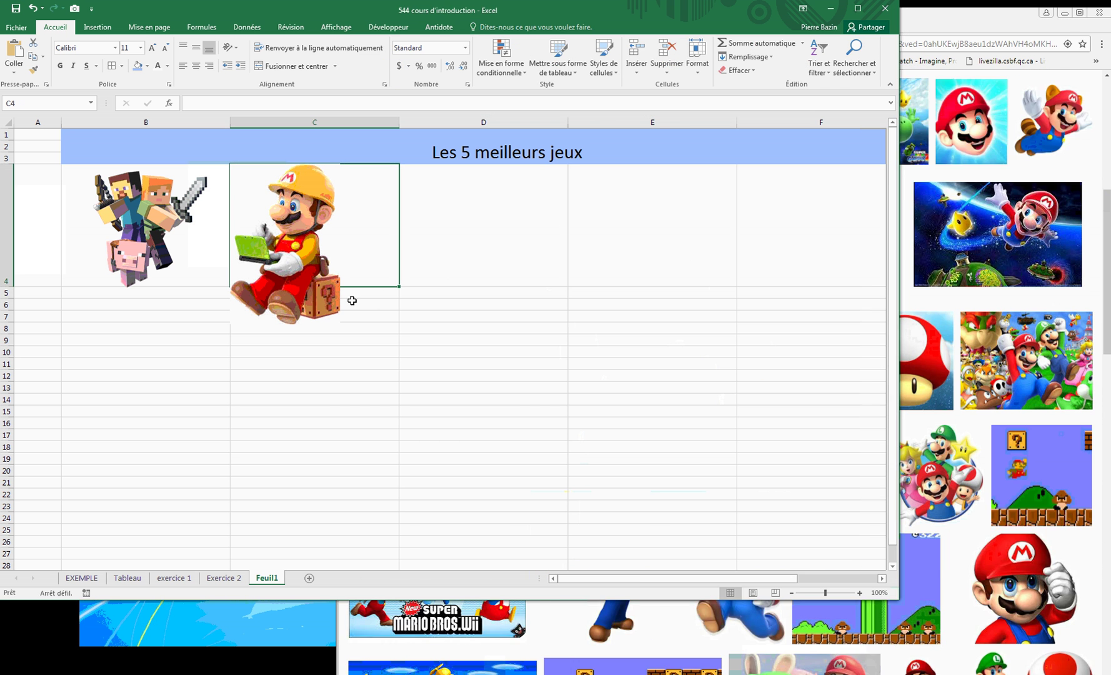
left_click(294, 275)
left_click_drag(230, 323, 258, 278)
left_click(345, 352)
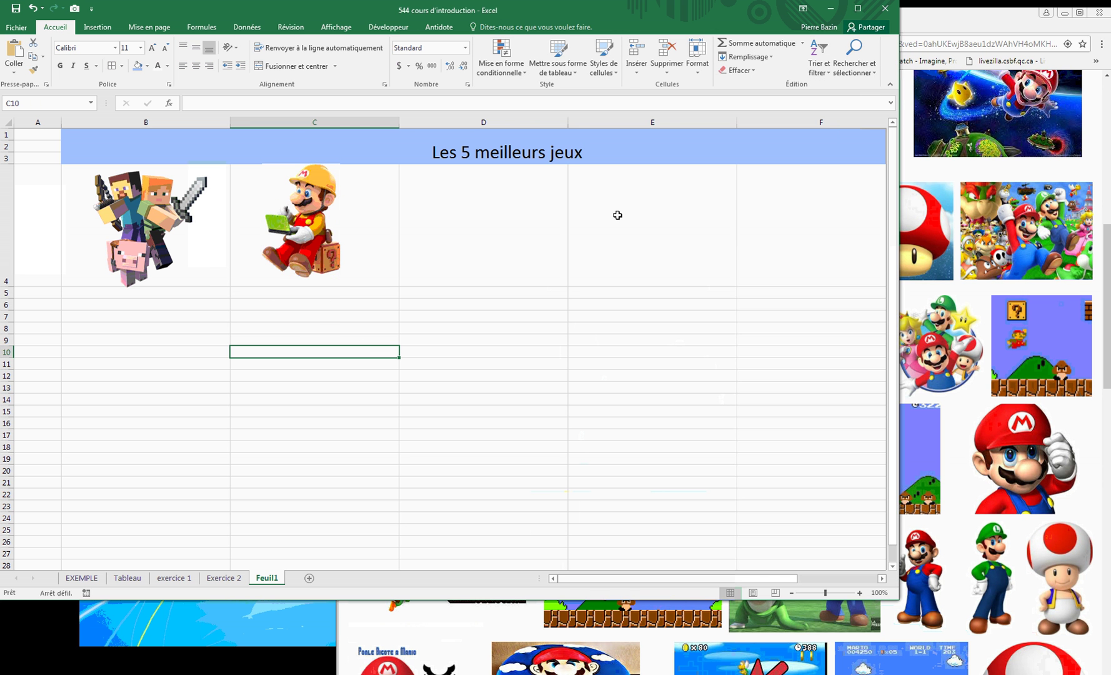
Step: Label the first game by entering "minecraft" in B5 and its rank 1 in B6
left_click(161, 298)
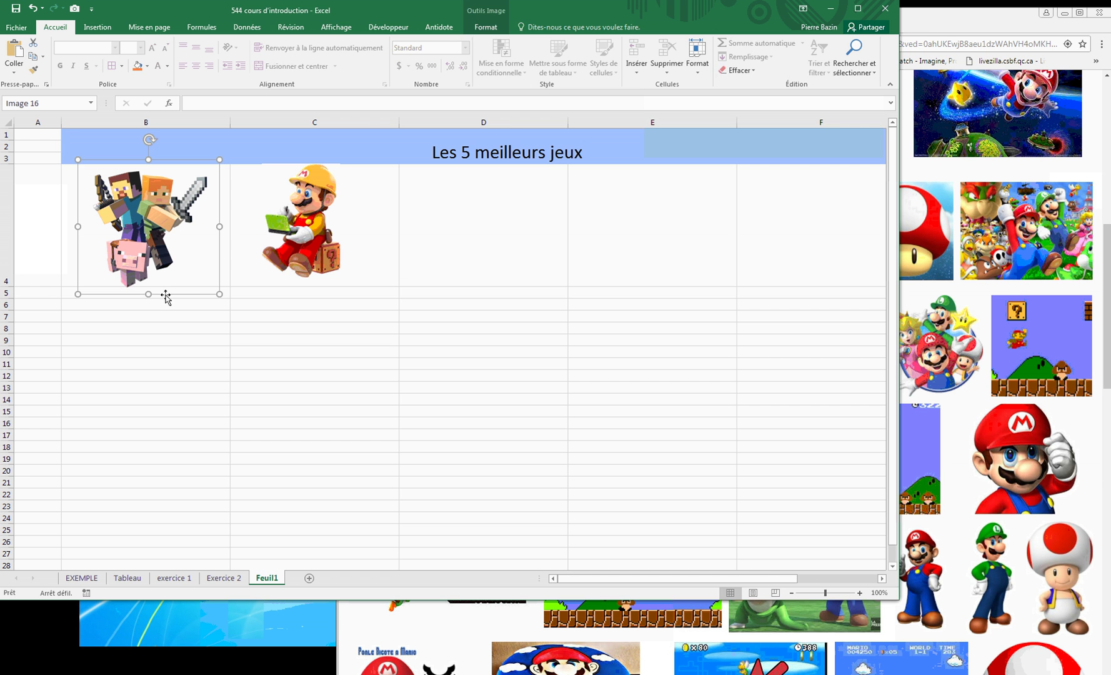
left_click(227, 296)
type("minecr")
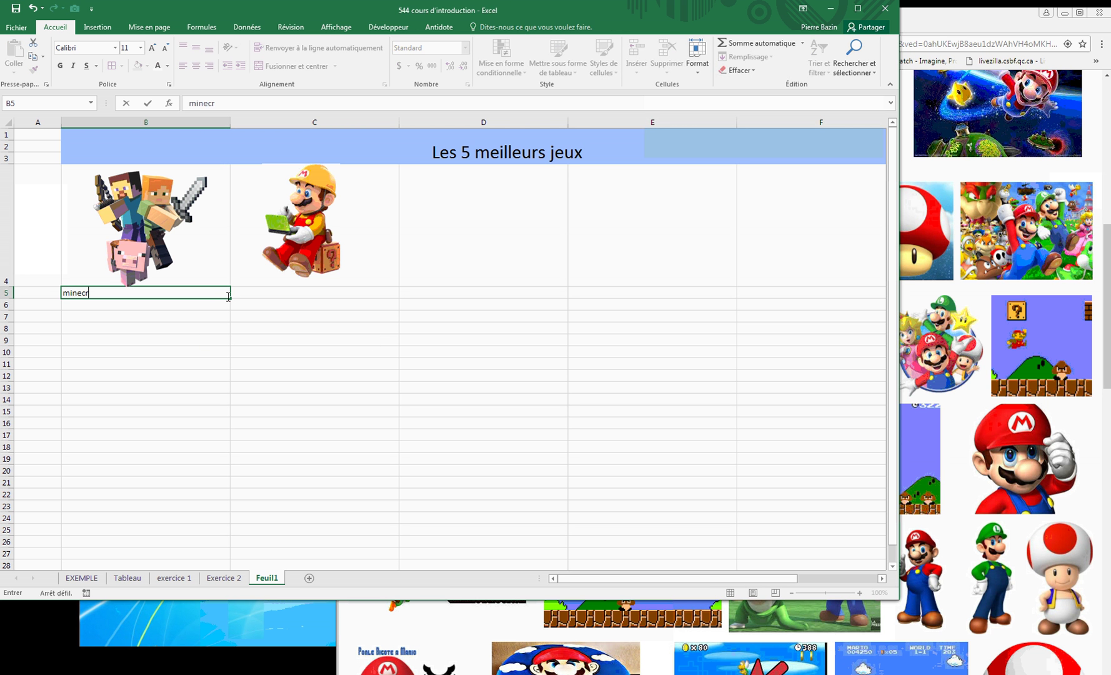
type("aft")
left_click(205, 304)
type("1")
left_click(220, 391)
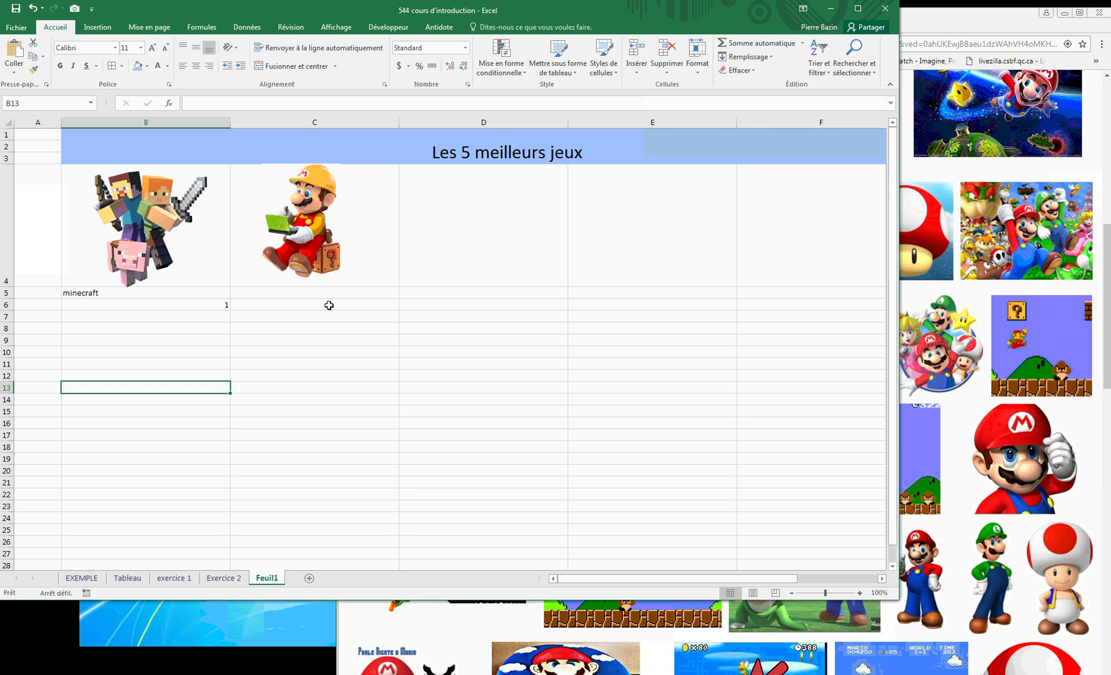